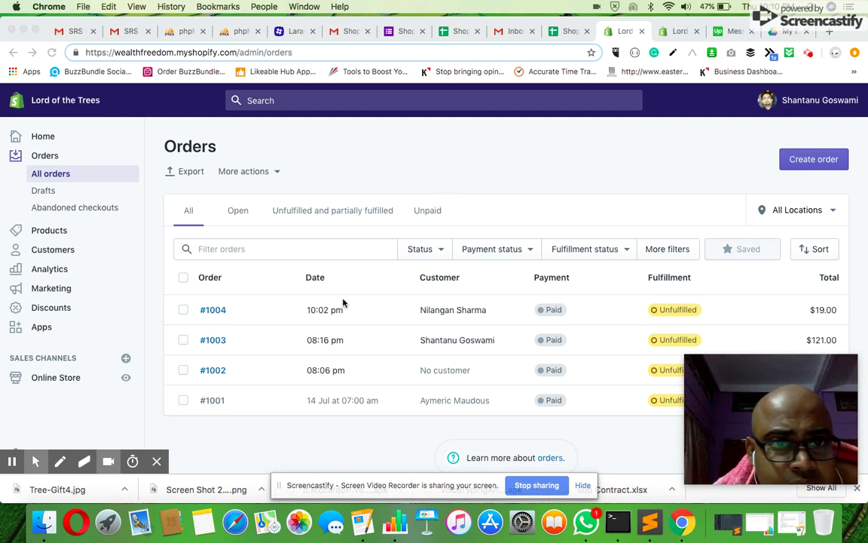
# Create a new order and add the popular product Dog Toothbrush in the Green / China / Medium variant
pyautogui.click(805, 166)
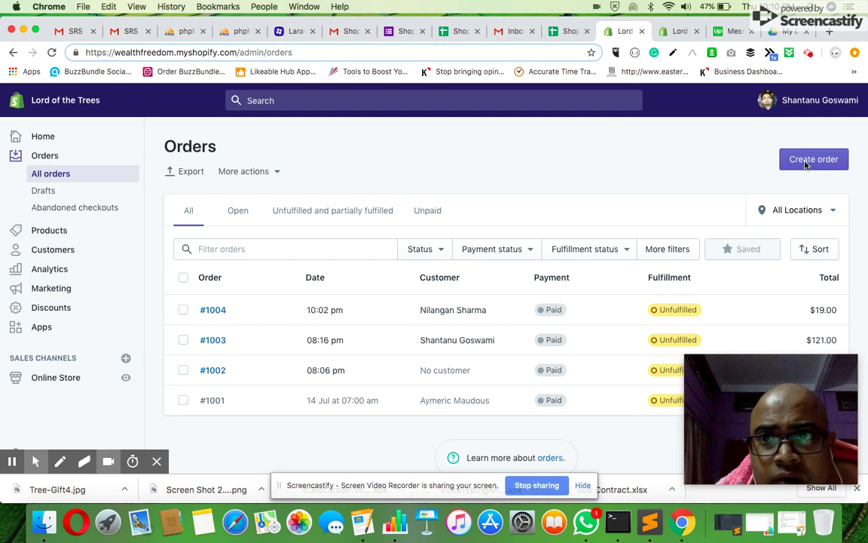
pyautogui.click(805, 165)
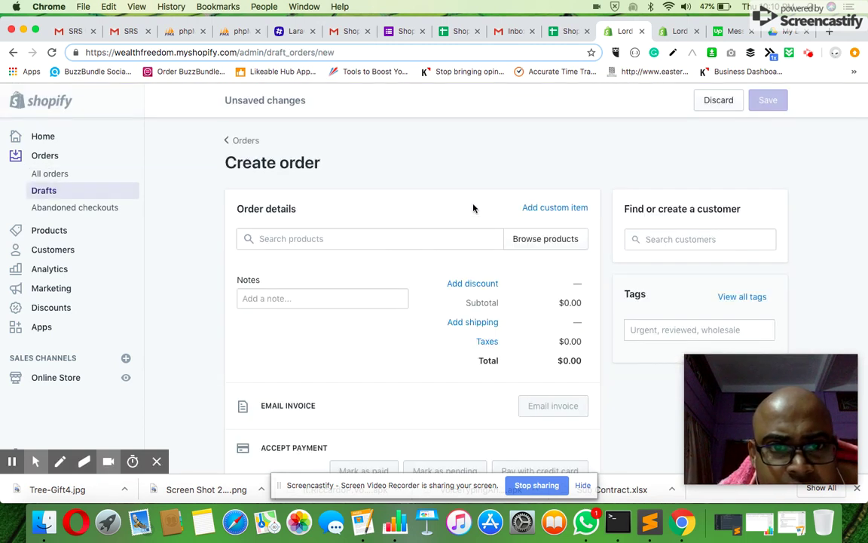
pyautogui.click(407, 236)
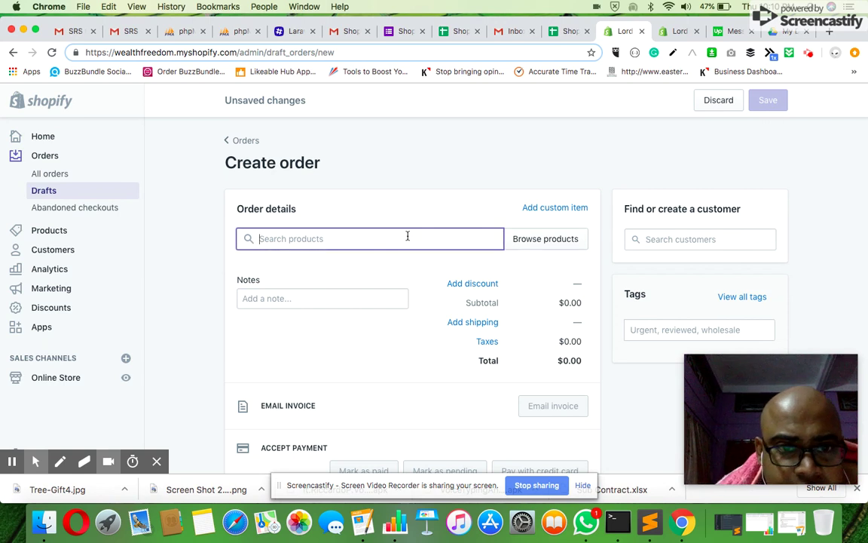
pyautogui.write('a')
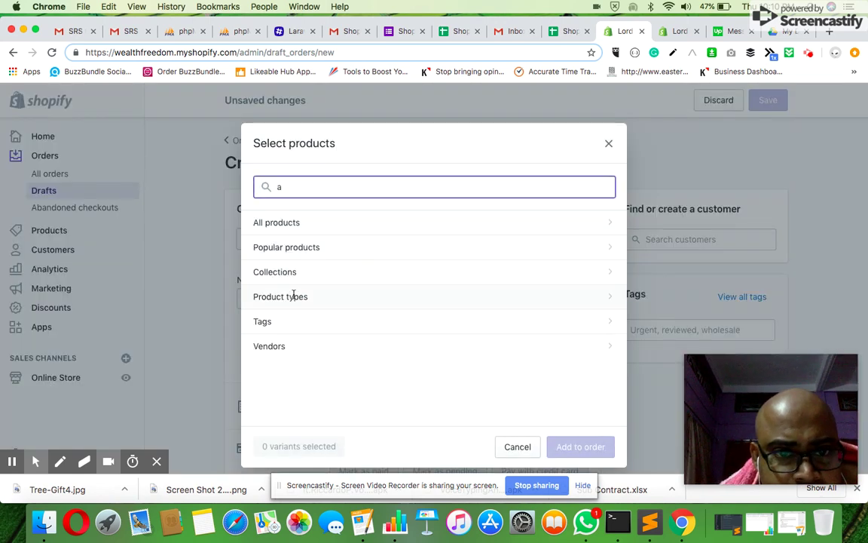
pyautogui.click(292, 248)
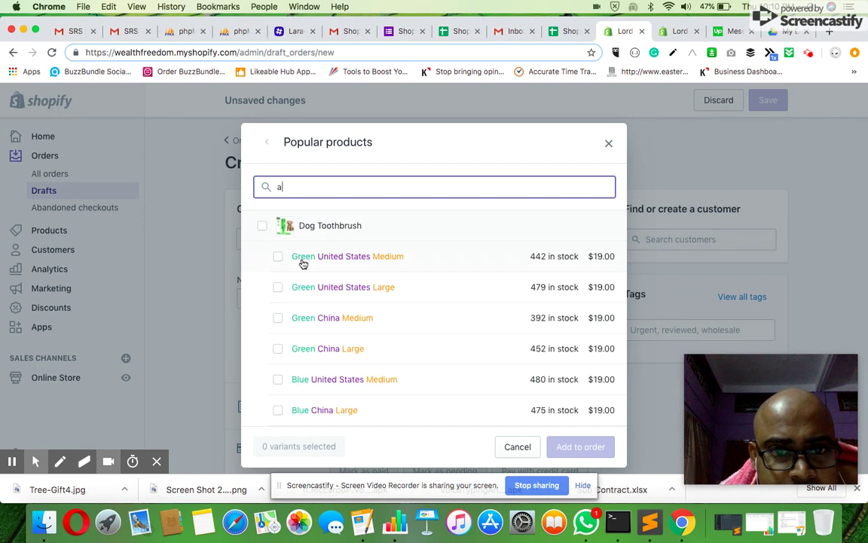
pyautogui.click(278, 320)
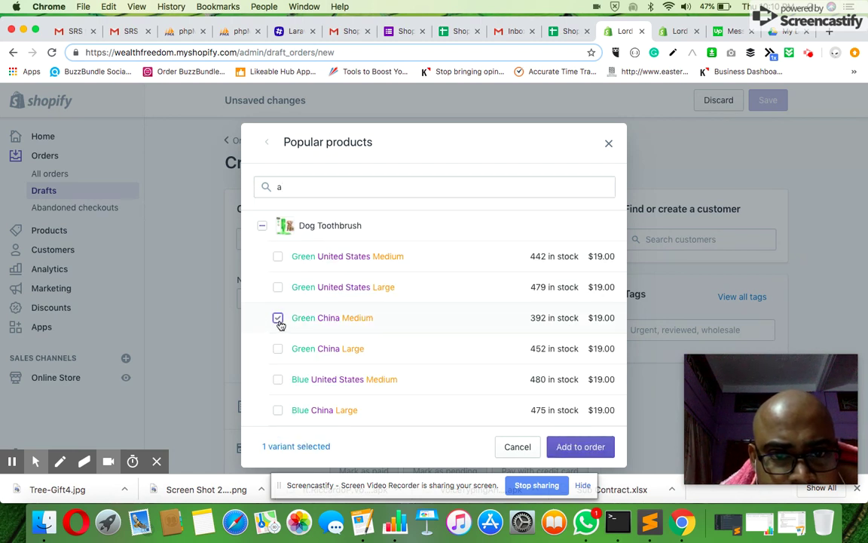
pyautogui.click(580, 447)
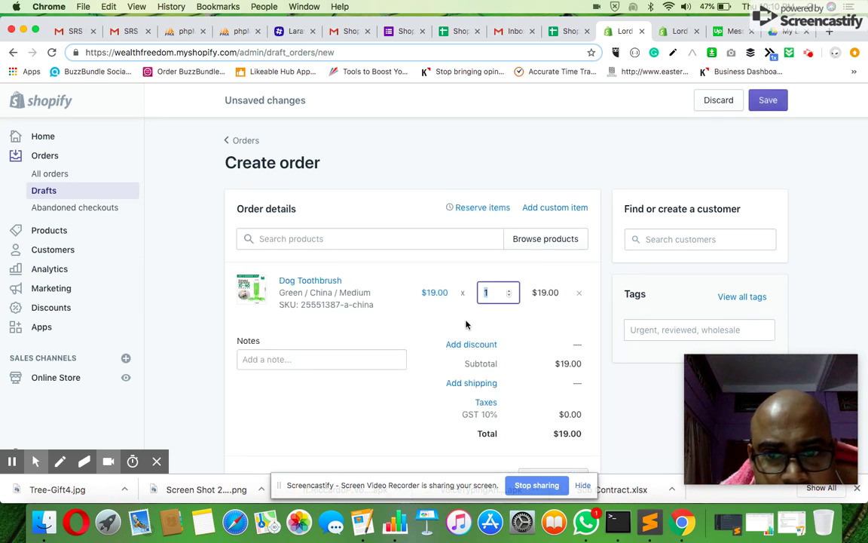
# Assign the existing customer with one previous order and a saved shipping address to the draft order
pyautogui.scroll(-2, 466, 324)
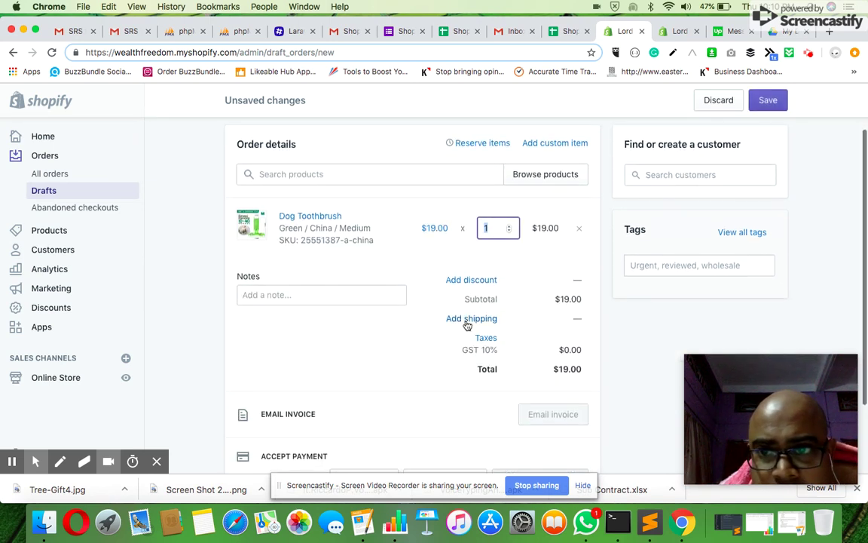
pyautogui.click(676, 175)
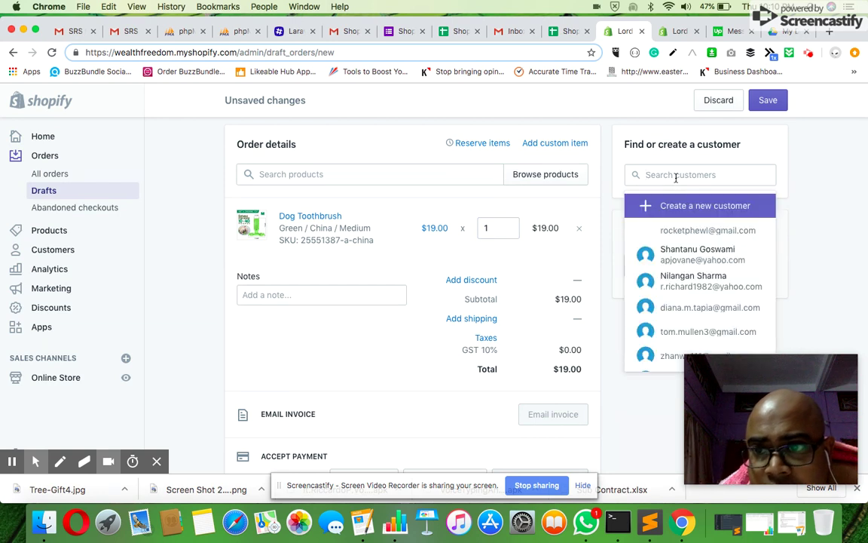
pyautogui.click(687, 257)
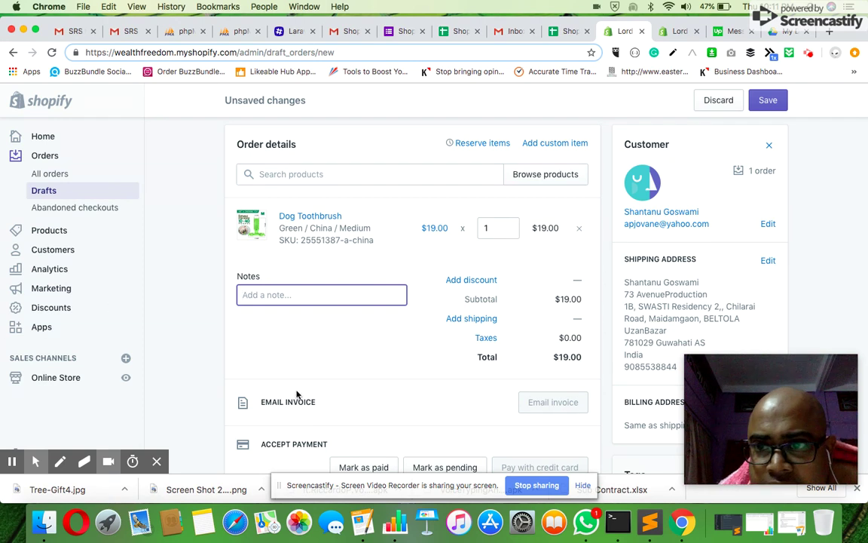
# Mark the draft order as paid and create the order
pyautogui.scroll(-2, 688, 294)
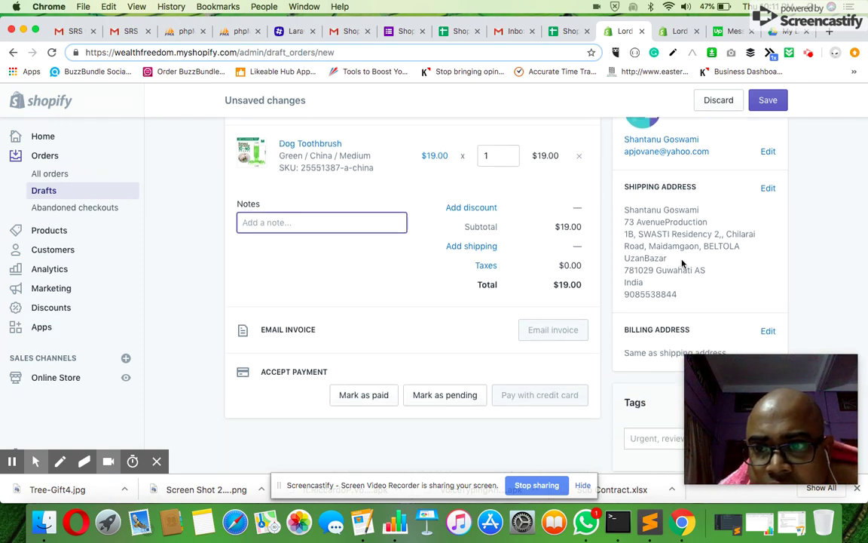
pyautogui.scroll(2, 417, 325)
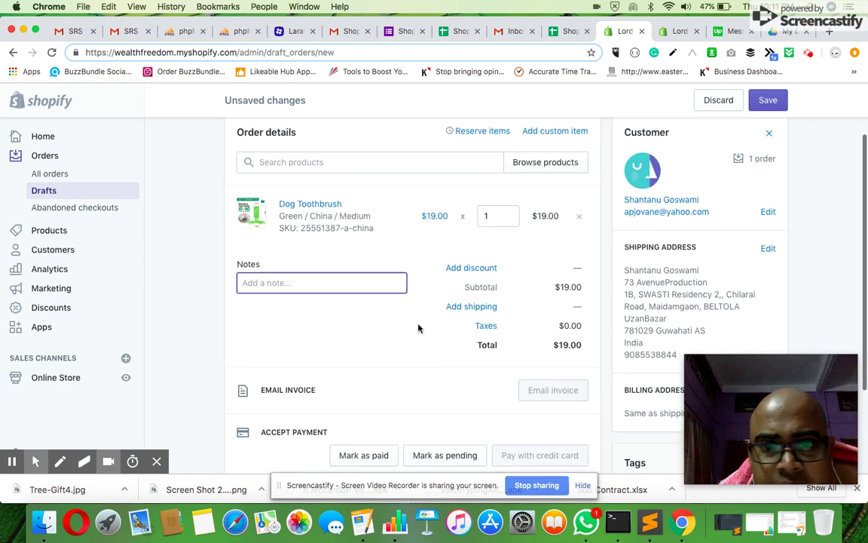
pyautogui.scroll(-1, 419, 328)
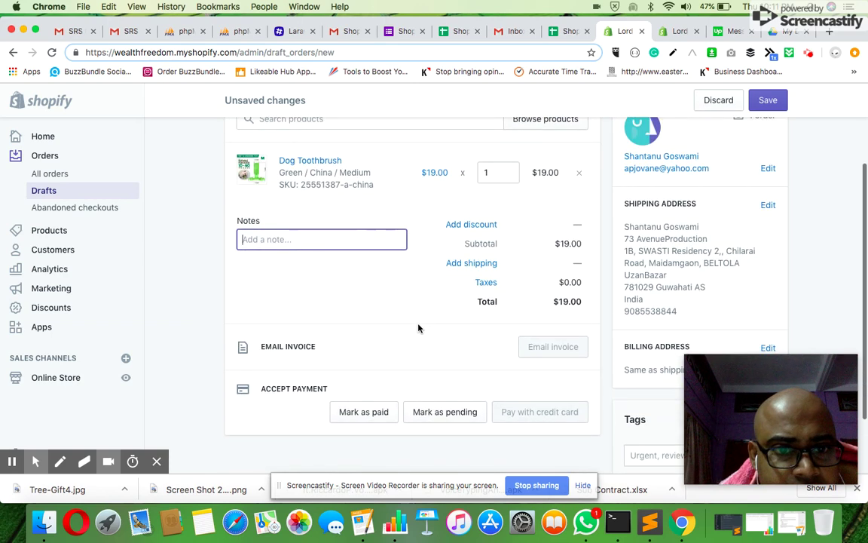
pyautogui.click(357, 413)
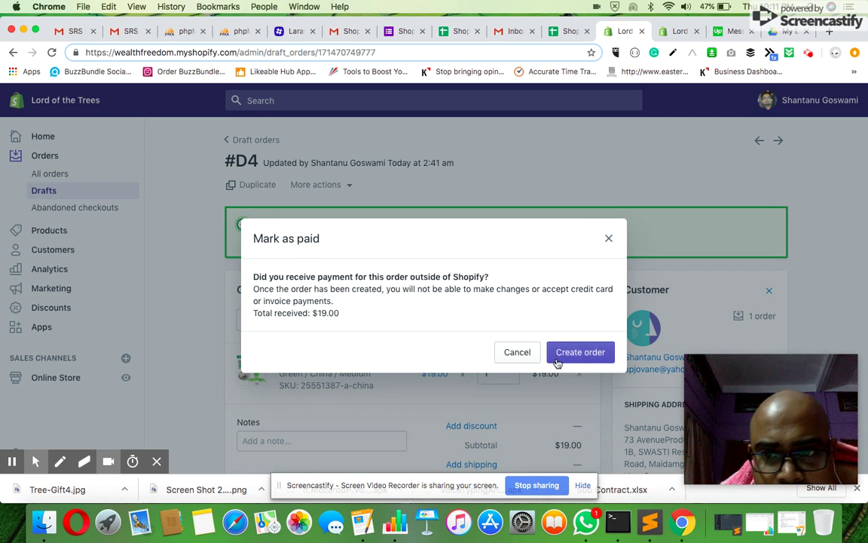
pyautogui.click(579, 353)
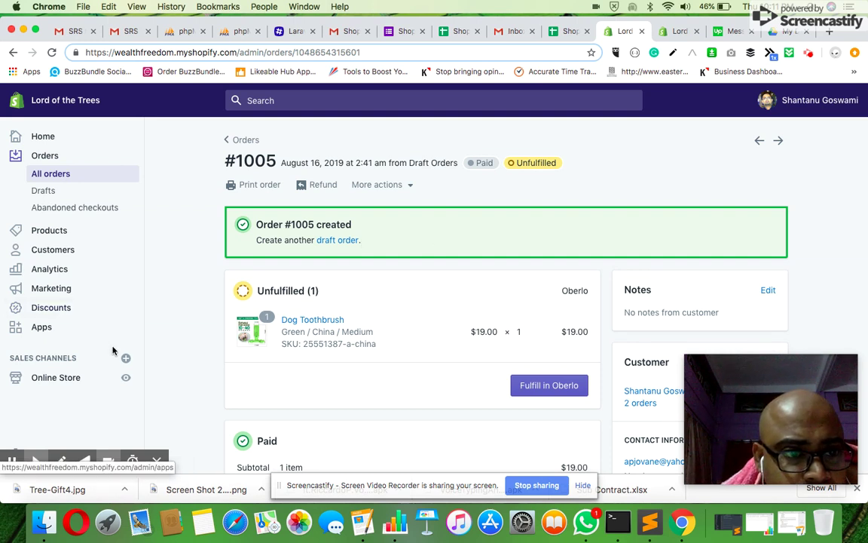
# Switch to Arigato Automation, refresh the stats of the "Add newly paid order rows to a Google Sheets spreadsheet" workflow, and review its successful runs
pyautogui.click(685, 33)
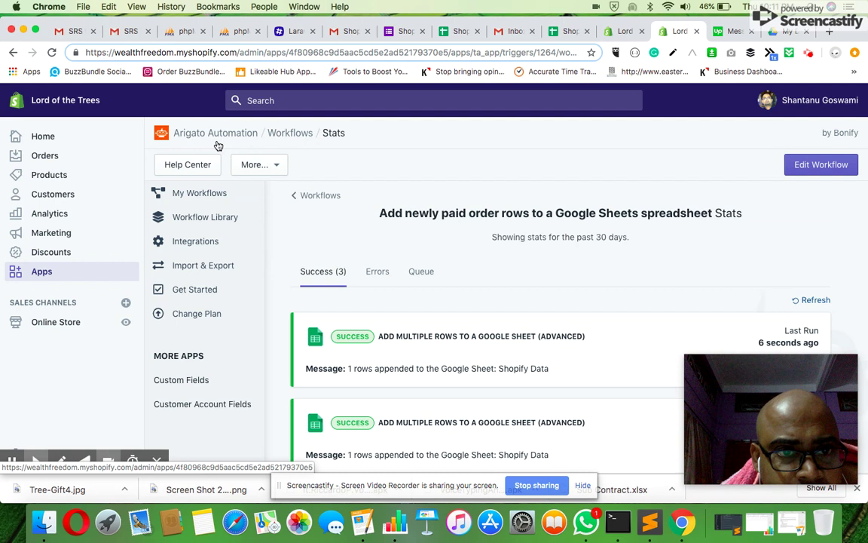
pyautogui.moveTo(207, 217)
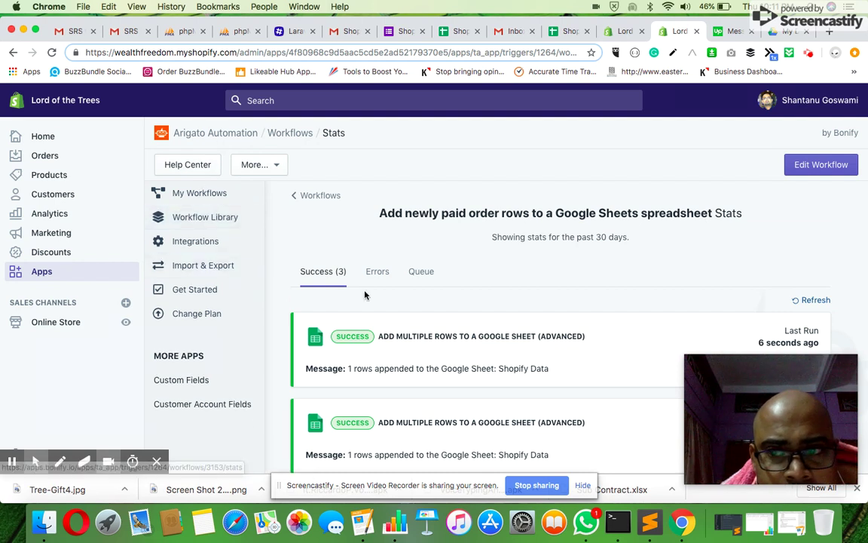
pyautogui.scroll(-3, 423, 267)
pyautogui.scroll(3, 423, 268)
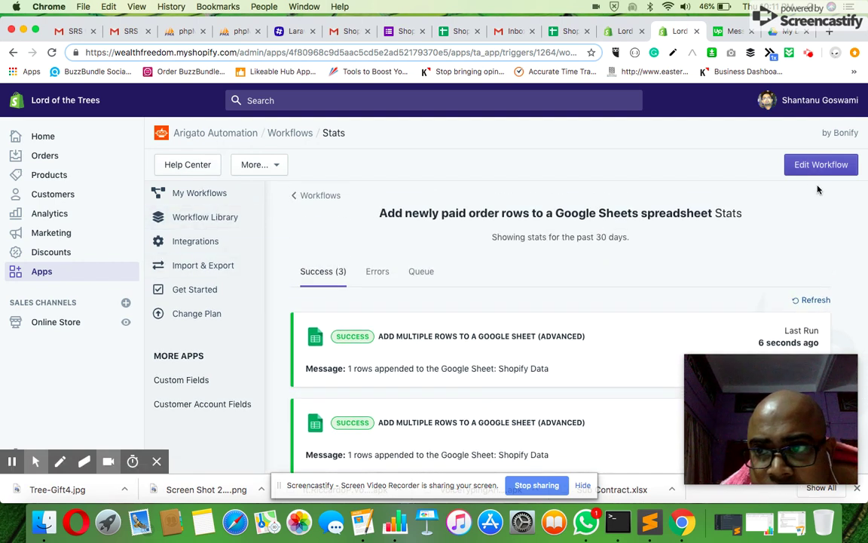
pyautogui.moveTo(778, 397); pyautogui.dragTo(75, 415)
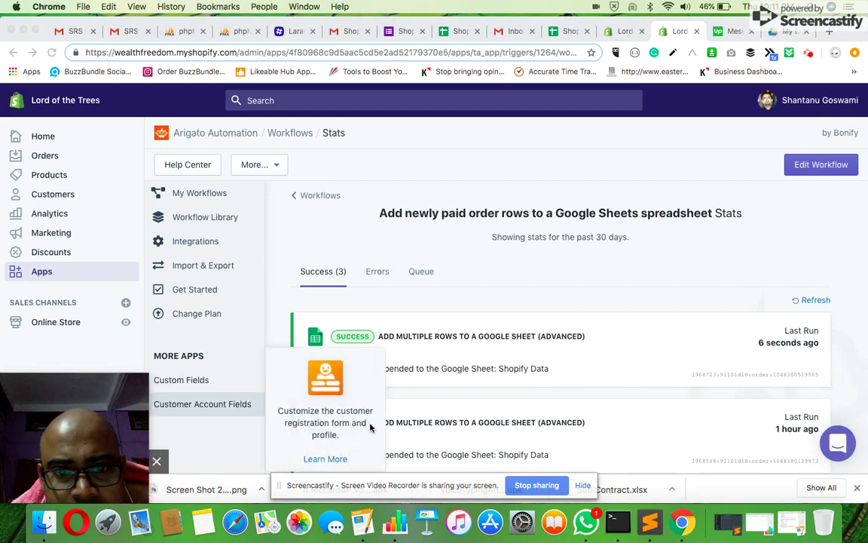
pyautogui.click(601, 234)
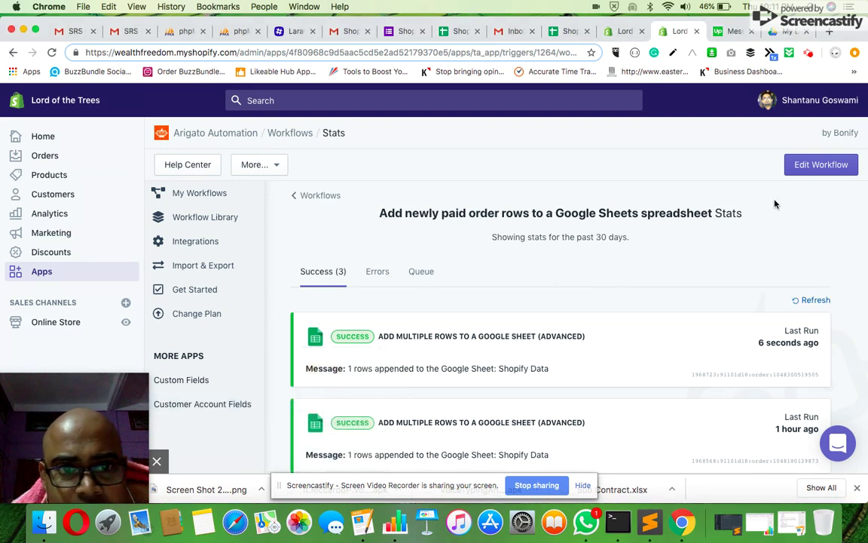
pyautogui.click(814, 301)
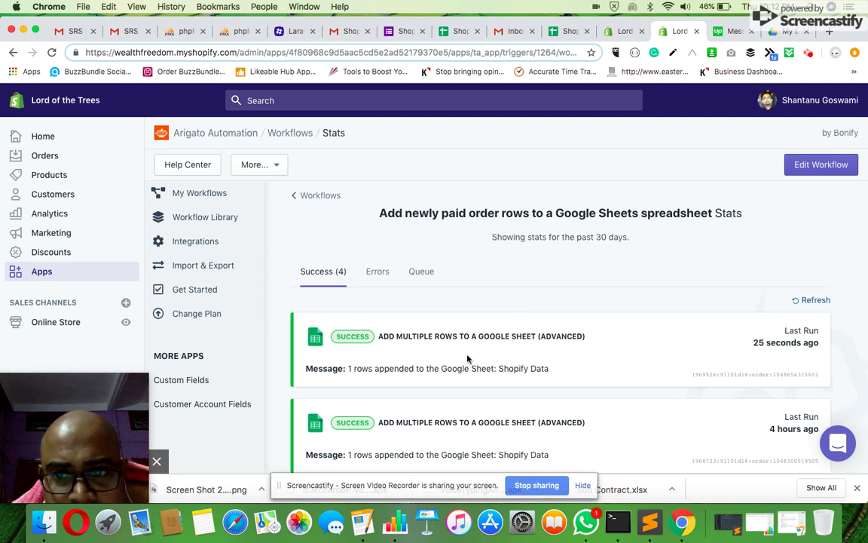
pyautogui.scroll(-2, 452, 307)
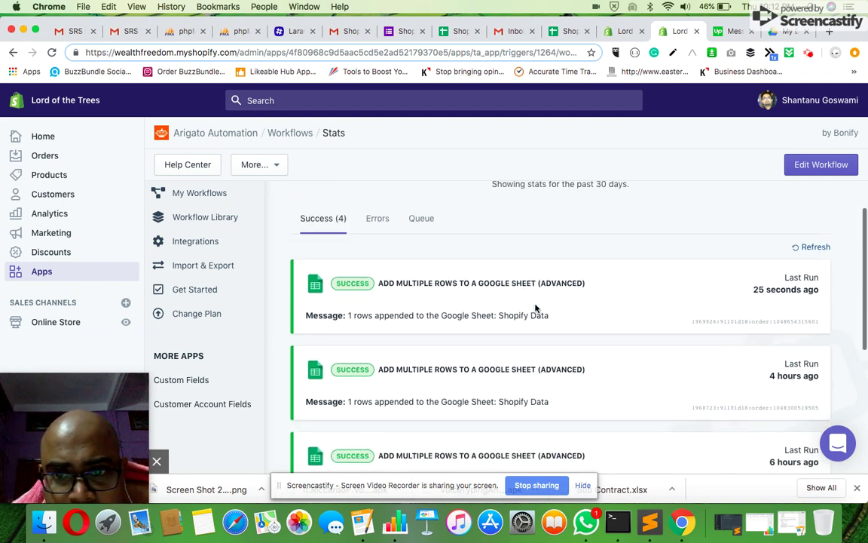
pyautogui.scroll(-5, 459, 362)
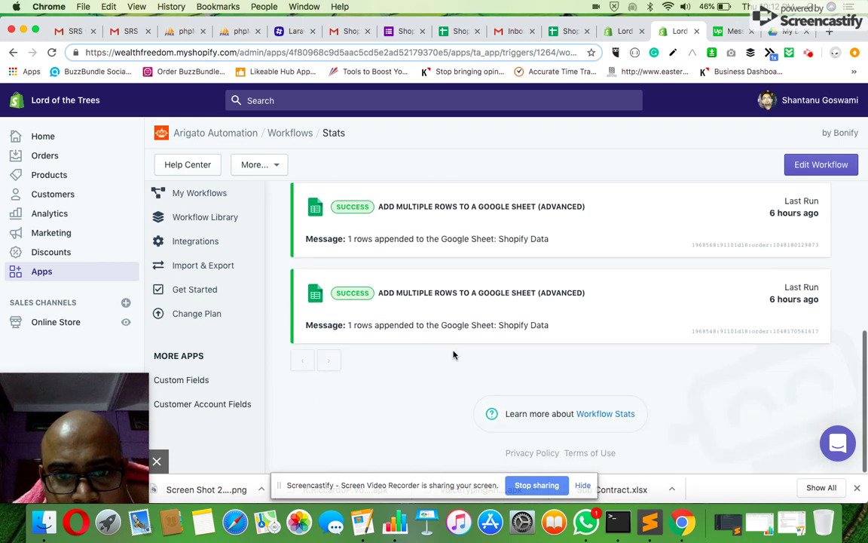
pyautogui.scroll(8, 453, 354)
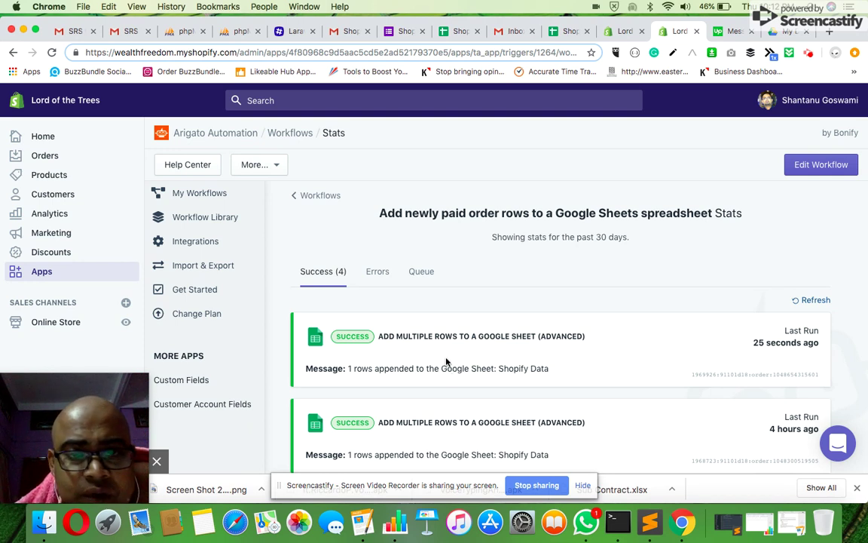
# Switch to the Shopify Data spreadsheet in Google Sheets and check the new order's fields in row 5, from Order ID to Phone
pyautogui.click(456, 35)
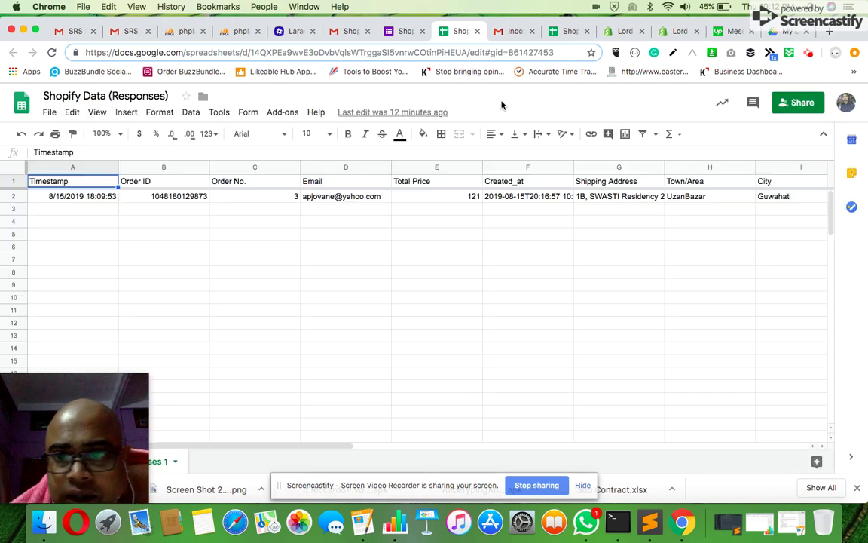
pyautogui.click(573, 32)
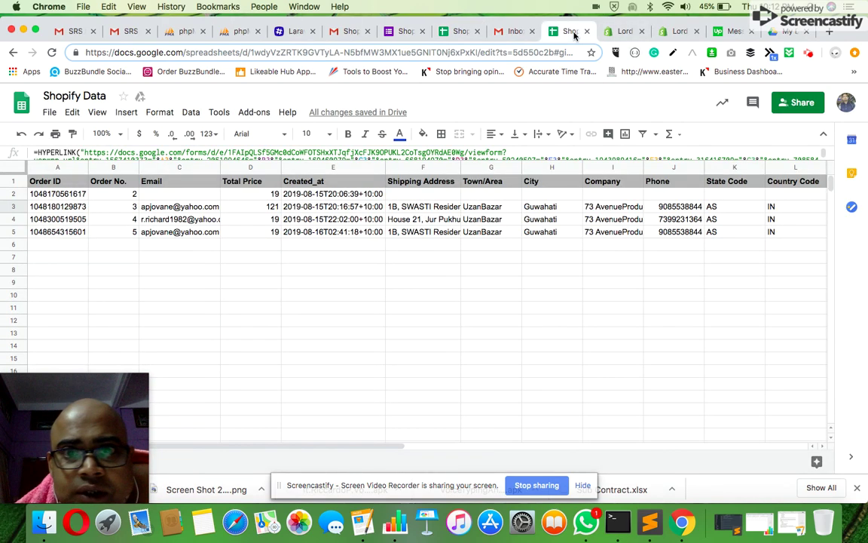
pyautogui.click(55, 234)
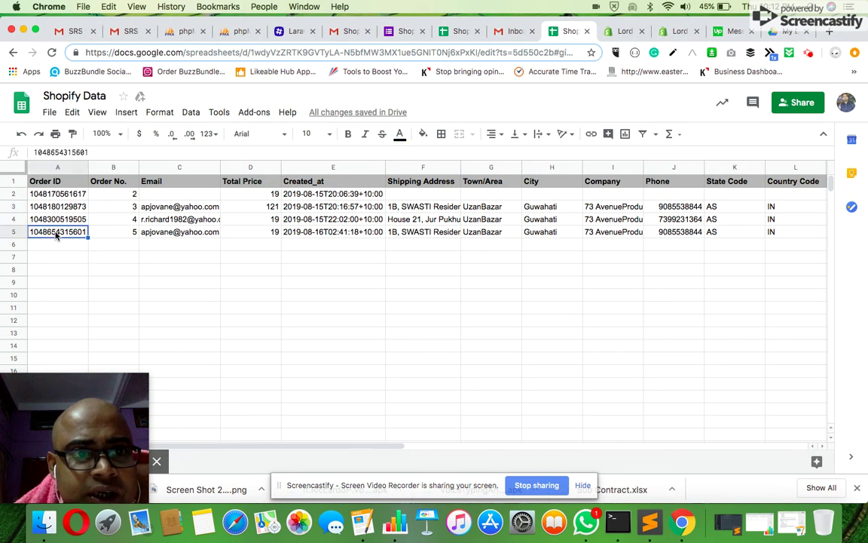
pyautogui.click(174, 233)
pyautogui.click(269, 235)
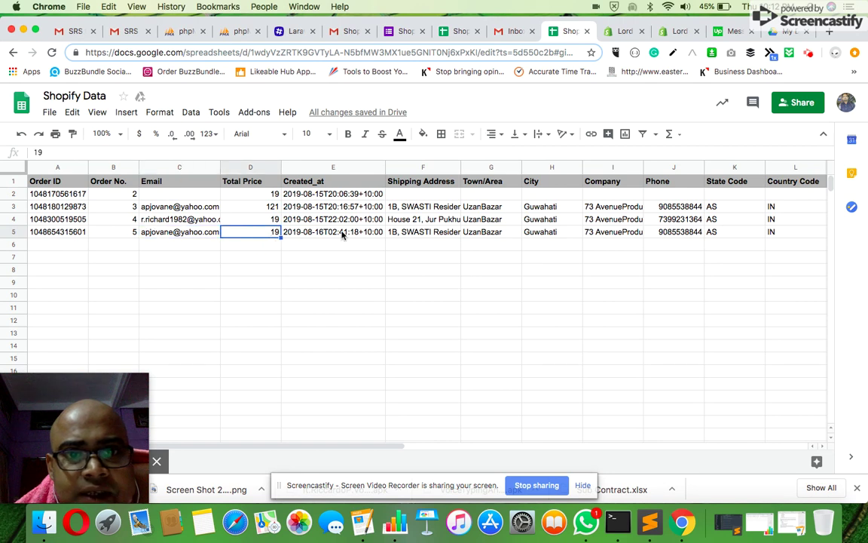
pyautogui.click(324, 234)
pyautogui.click(433, 233)
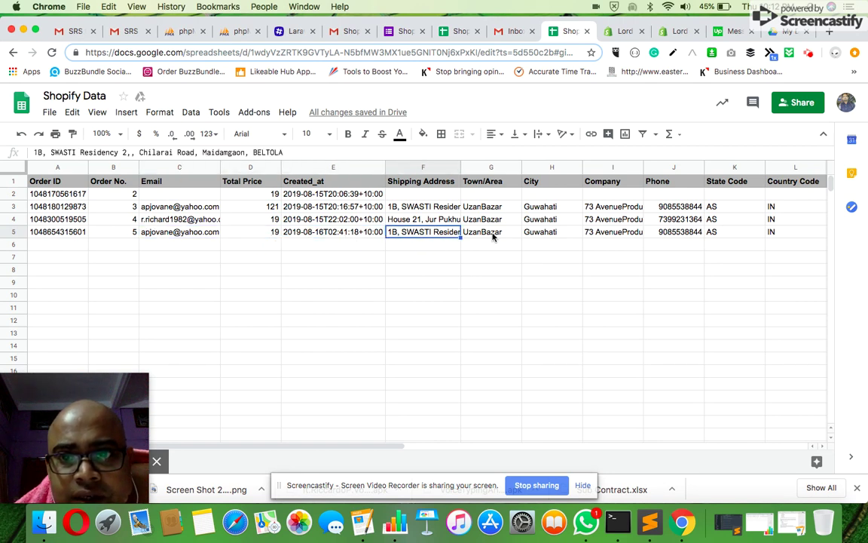
pyautogui.click(494, 234)
pyautogui.click(562, 235)
pyautogui.click(616, 234)
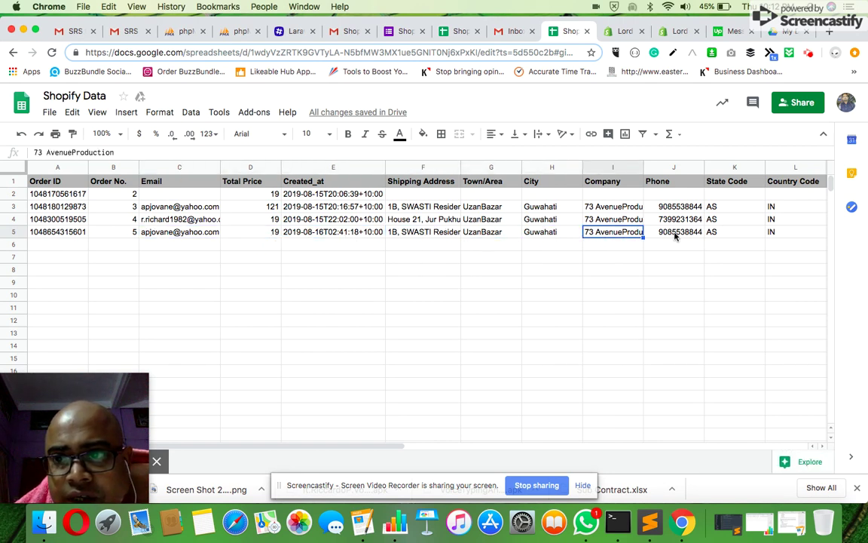
pyautogui.click(676, 234)
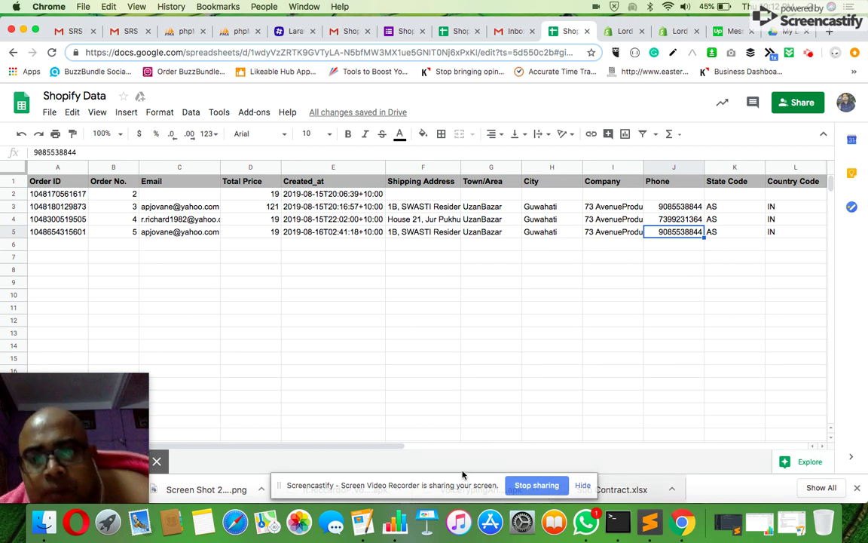
# Fill the form HYPERLINK formula from cell O4 down to O5 for the new order's row
pyautogui.click(313, 447)
pyautogui.moveTo(314, 447); pyautogui.dragTo(526, 450)
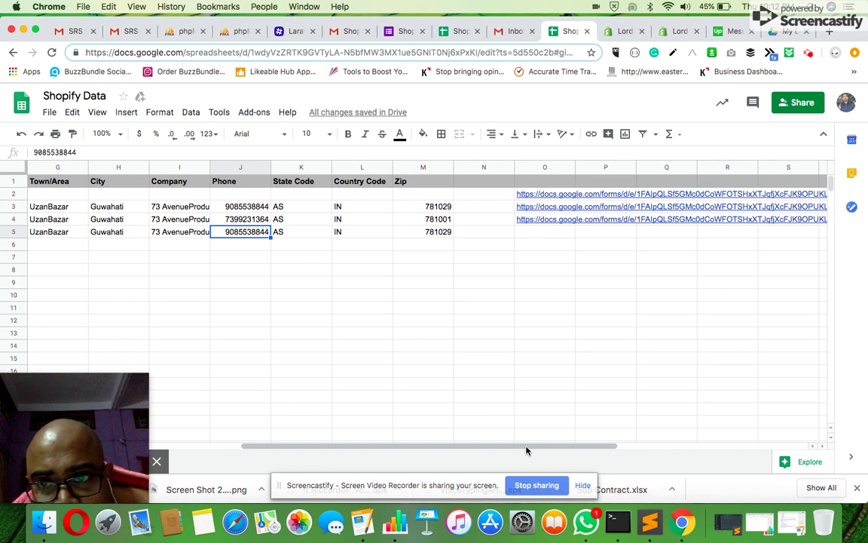
pyautogui.click(533, 220)
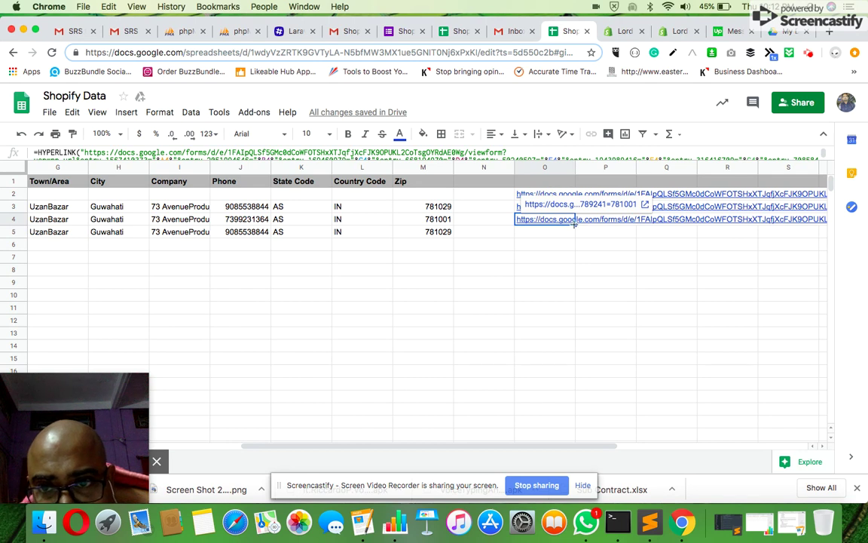
pyautogui.moveTo(574, 222); pyautogui.dragTo(574, 236)
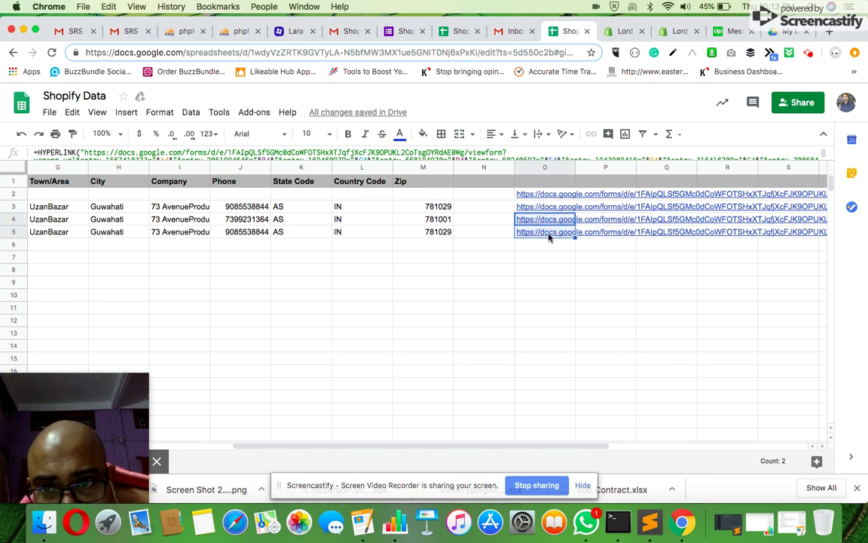
# Open the prefilled Google Form from the link in cell O5 and review its fields from Order ID to Company
pyautogui.click(549, 236)
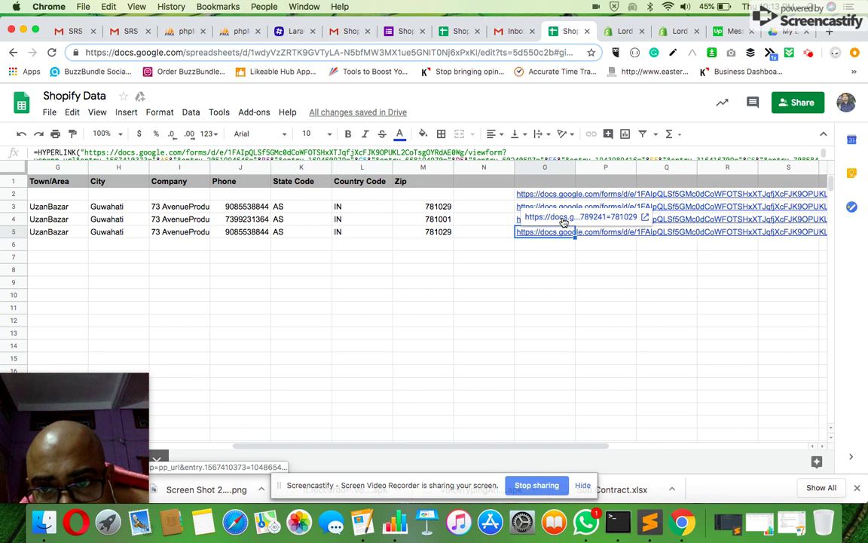
pyautogui.click(564, 221)
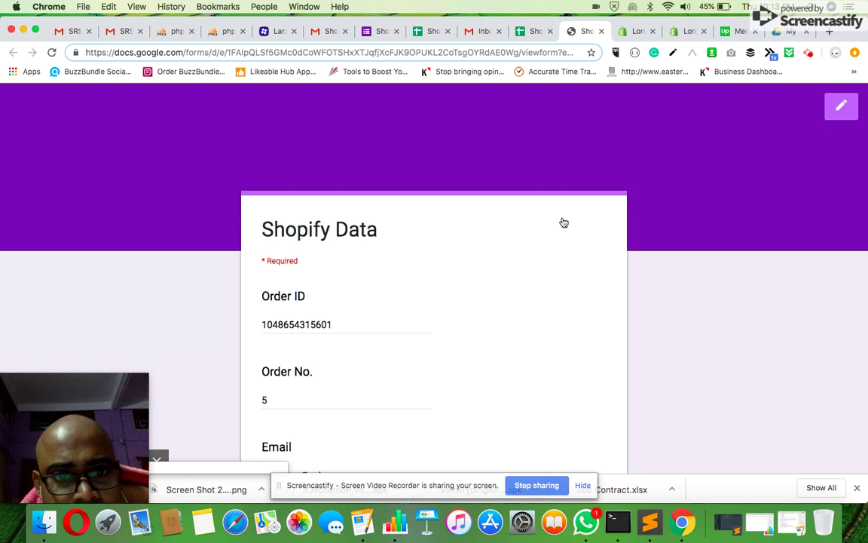
pyautogui.scroll(-3, 515, 322)
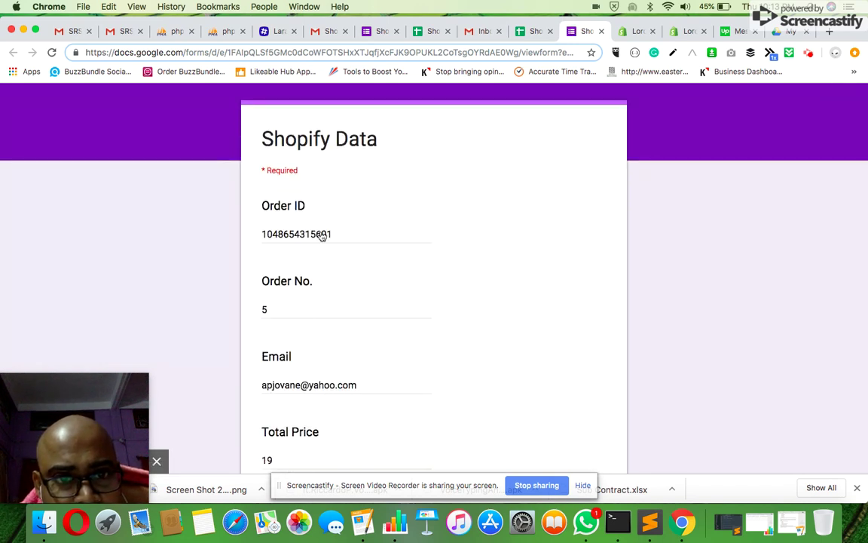
pyautogui.scroll(-5, 316, 324)
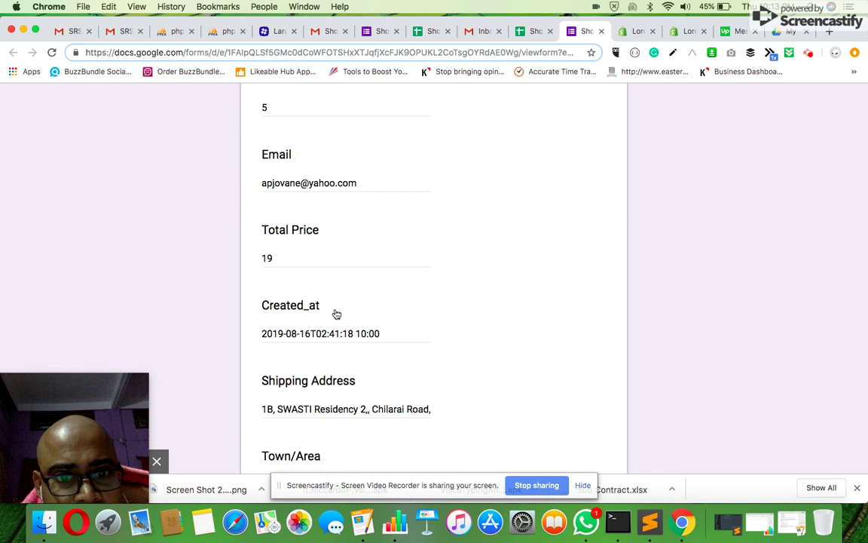
pyautogui.scroll(-5, 332, 313)
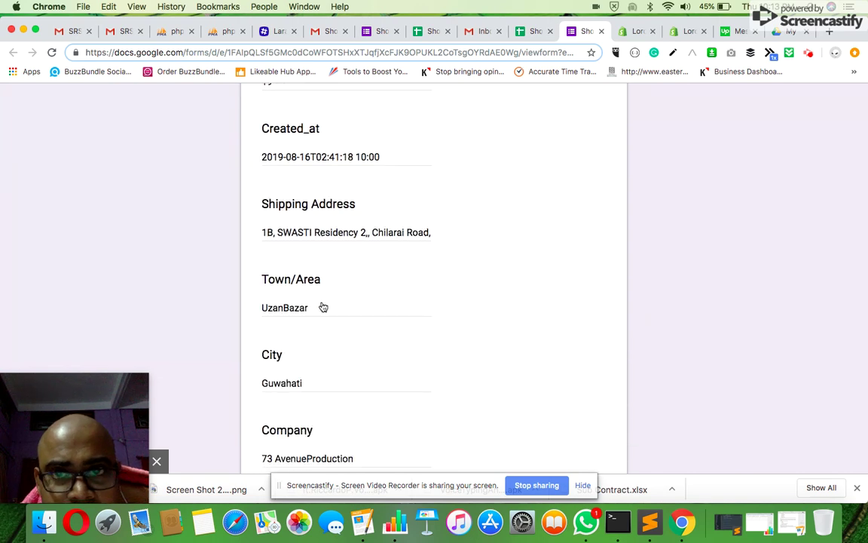
# Compare the prefilled form's values, through Zip and Create Certificate, with row 5 of the Shopify Data spreadsheet
pyautogui.click(528, 31)
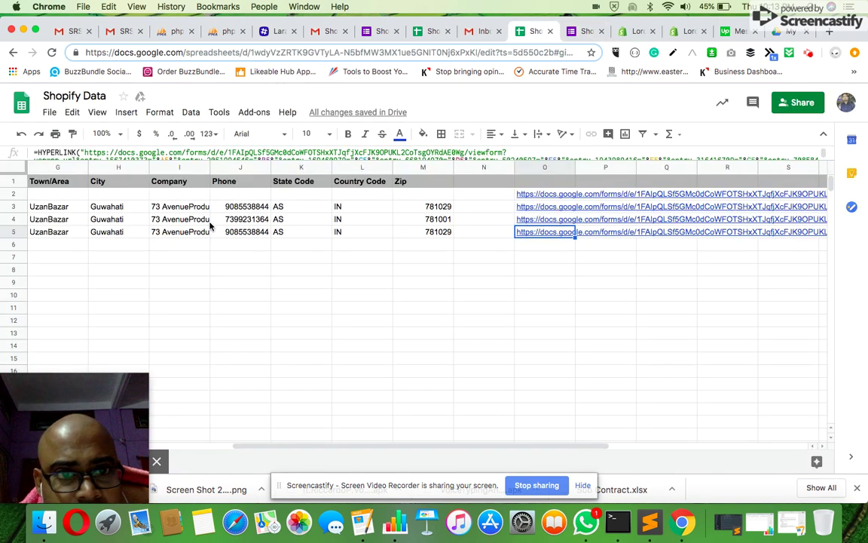
pyautogui.moveTo(332, 448); pyautogui.dragTo(241, 449)
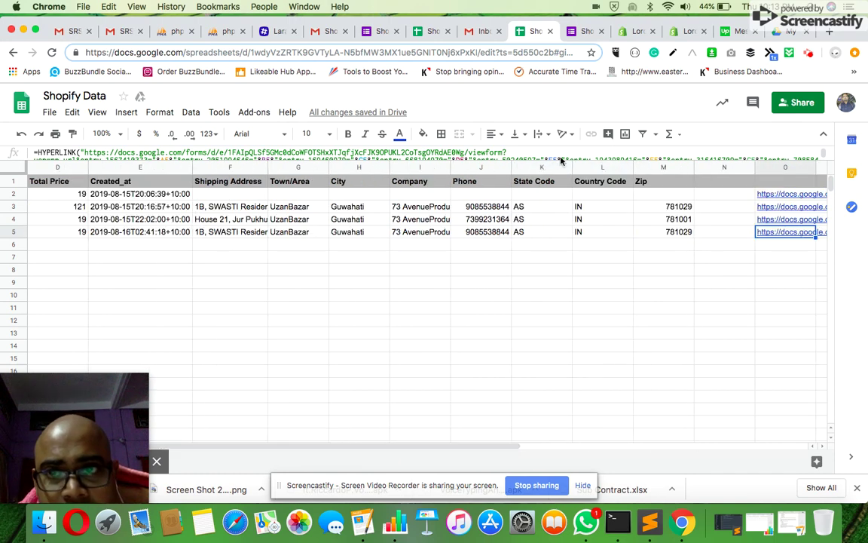
pyautogui.click(581, 31)
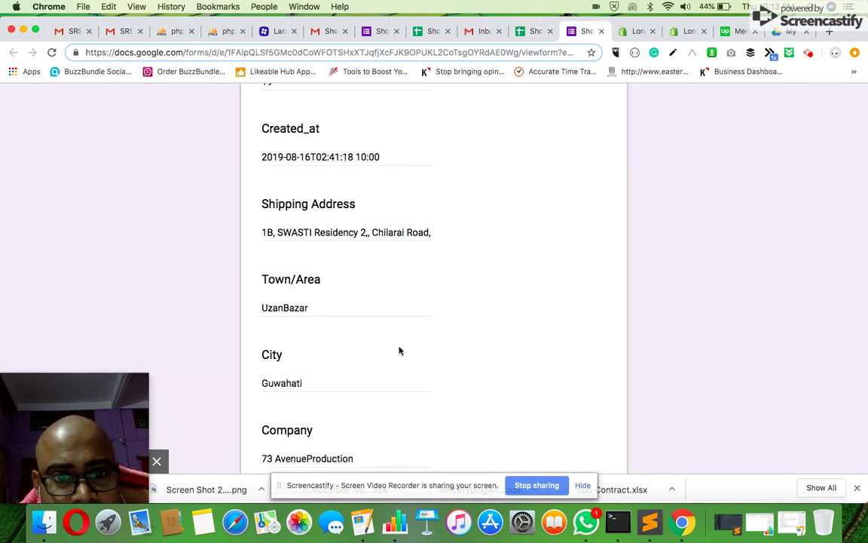
pyautogui.scroll(-15, 399, 350)
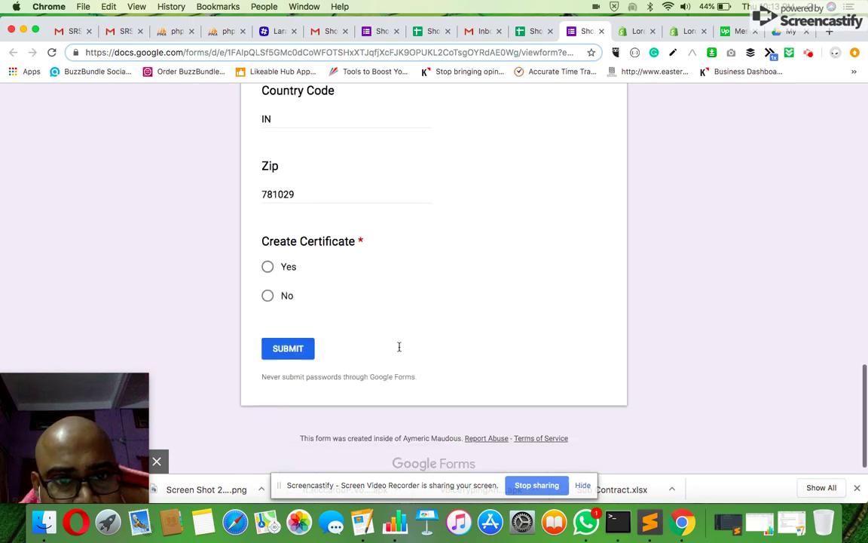
pyautogui.scroll(15, 290, 250)
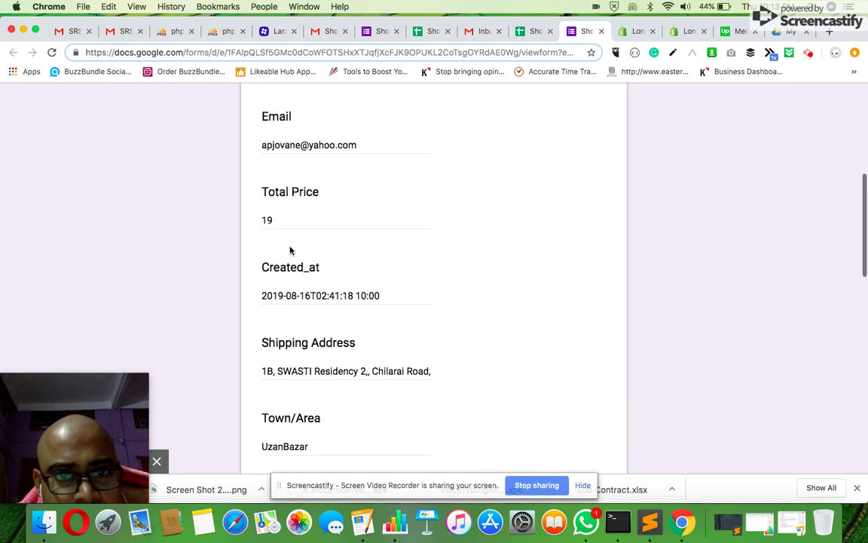
# Answer Yes to Create Certificate and submit the Shopify Data form
pyautogui.scroll(-8, 290, 248)
pyautogui.scroll(-10, 290, 247)
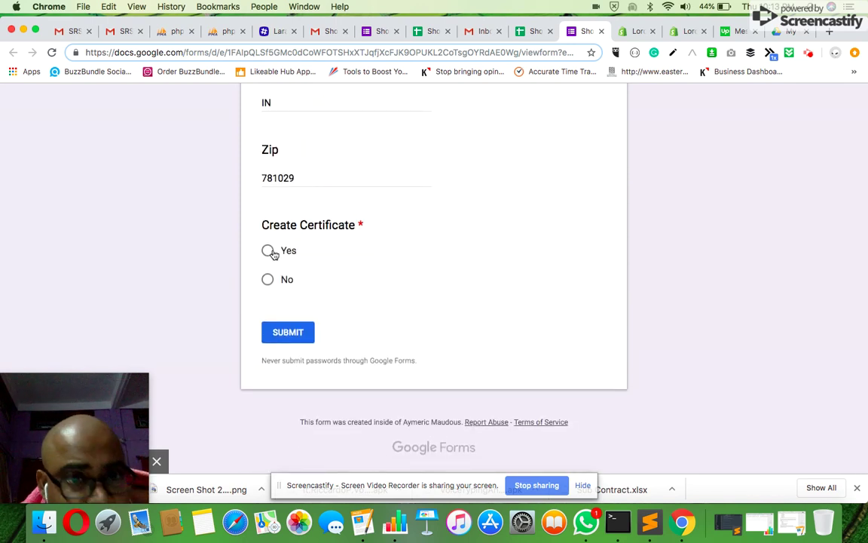
pyautogui.click(269, 252)
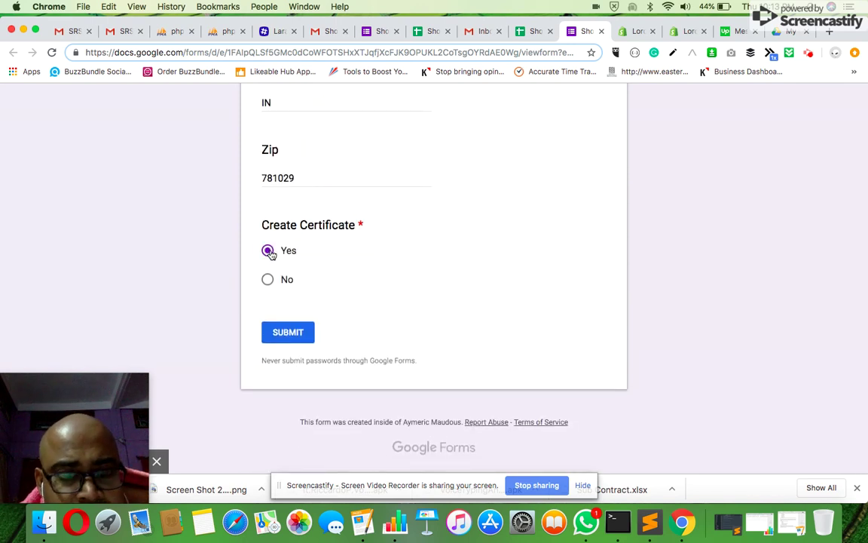
pyautogui.click(288, 333)
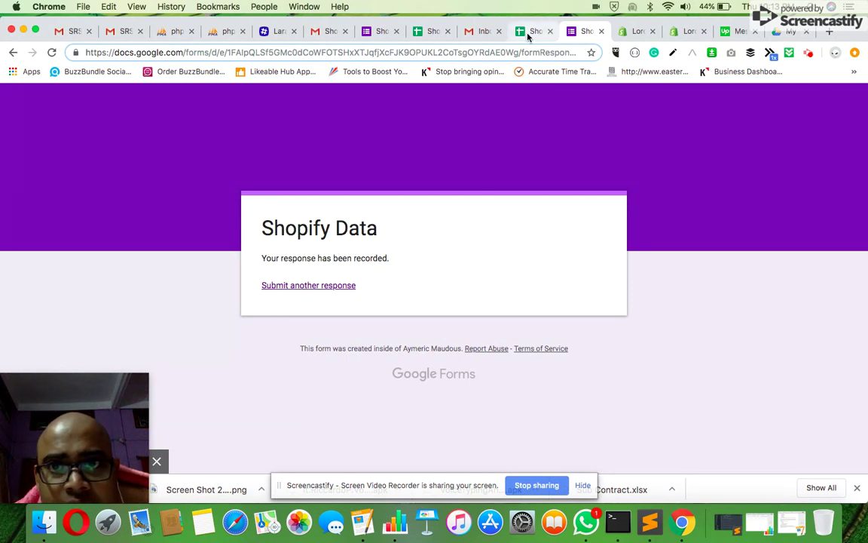
# Switch to the Shopify Data (Responses) spreadsheet and check row 3, including its Document Studio file link, file status and email status
pyautogui.click(422, 37)
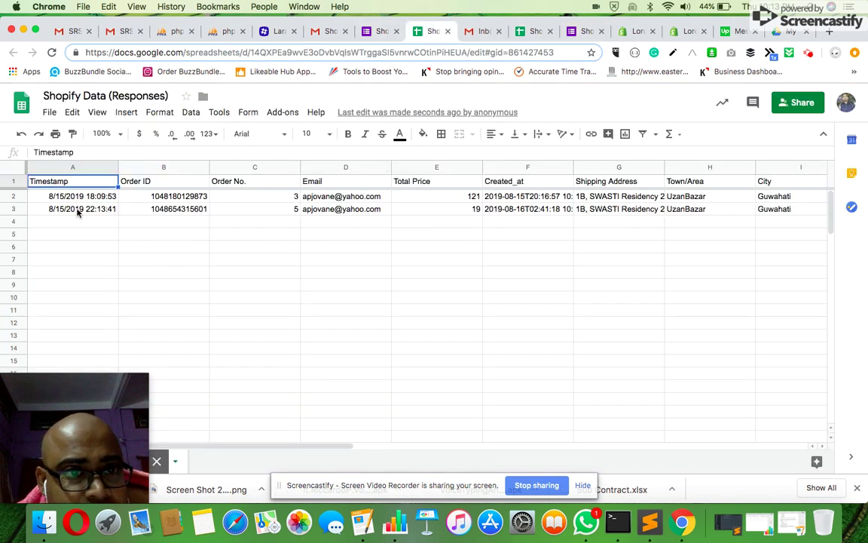
pyautogui.click(288, 214)
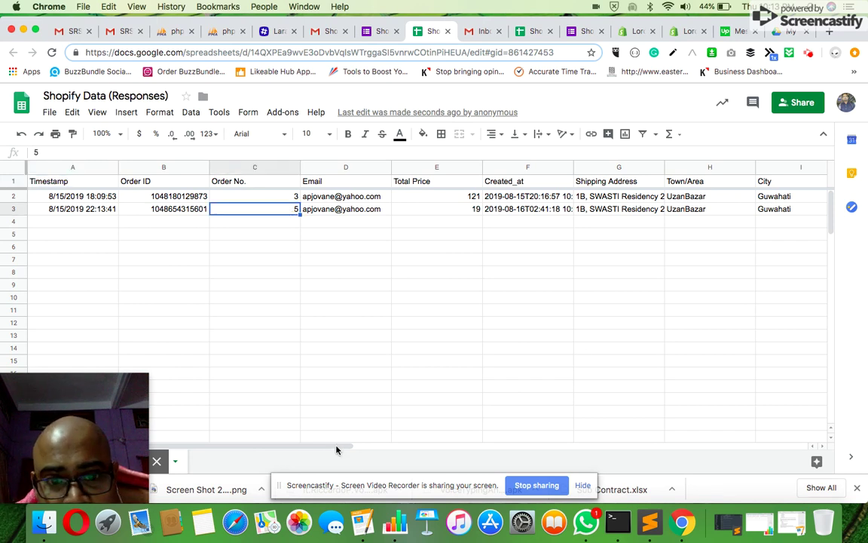
pyautogui.moveTo(337, 450); pyautogui.dragTo(756, 443)
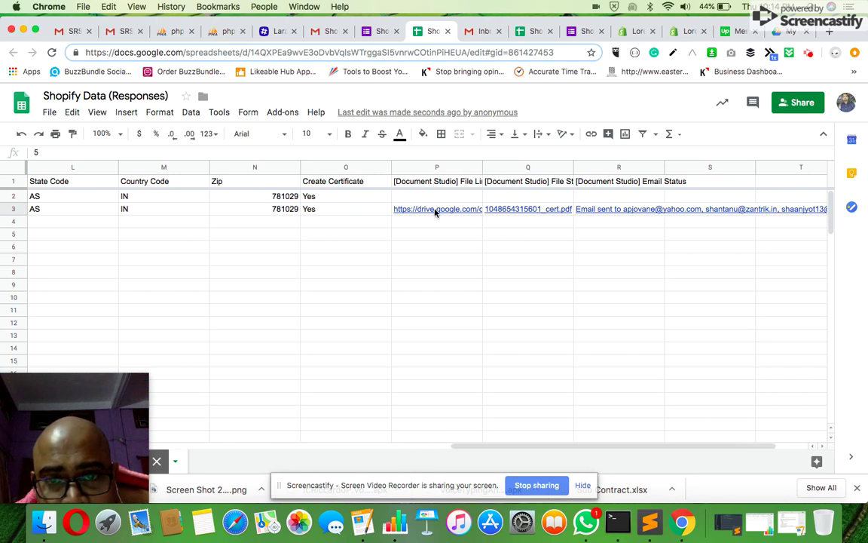
pyautogui.moveTo(435, 213)
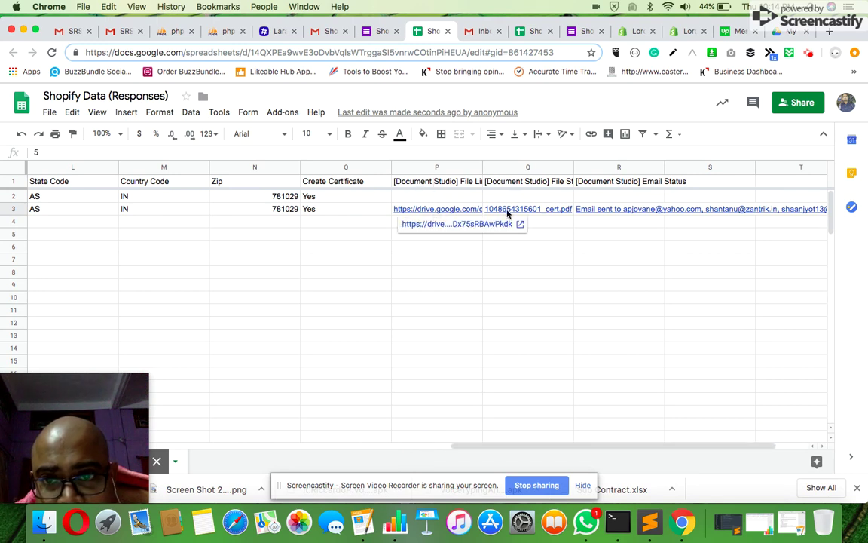
pyautogui.moveTo(530, 213)
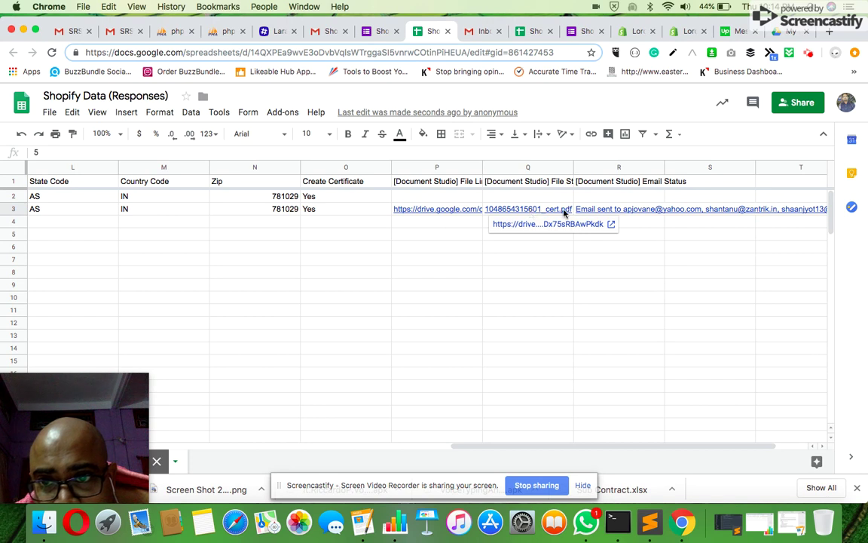
pyautogui.moveTo(624, 217)
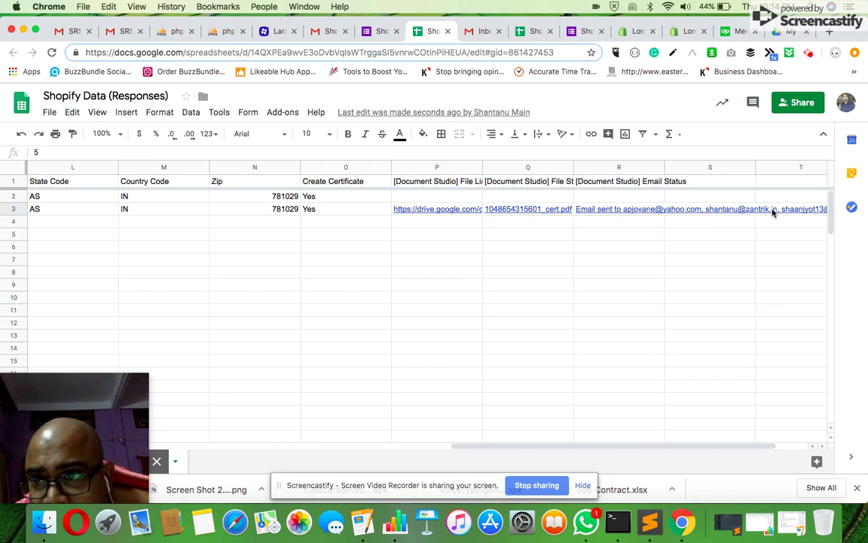
pyautogui.moveTo(688, 445); pyautogui.dragTo(718, 446)
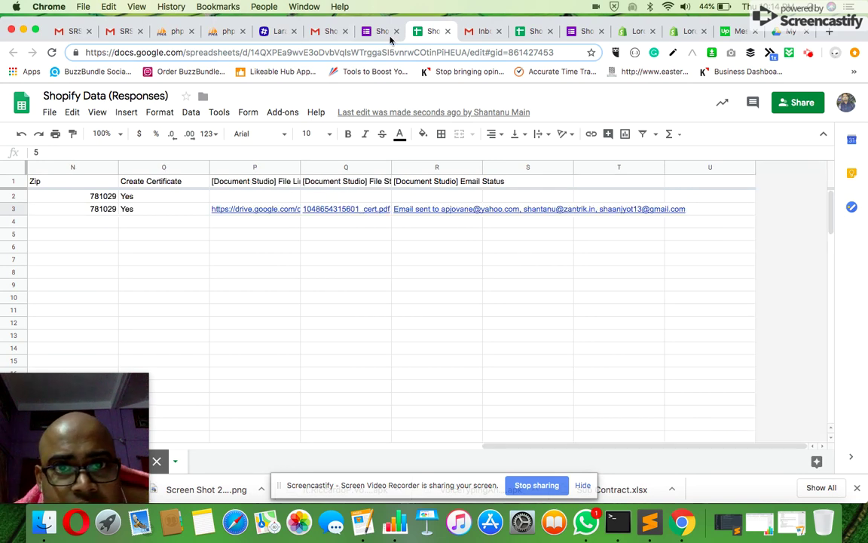
# Switch to Gmail, open the newest sent TestCertificate email, and check its body and attached PDF certificate
pyautogui.click(480, 31)
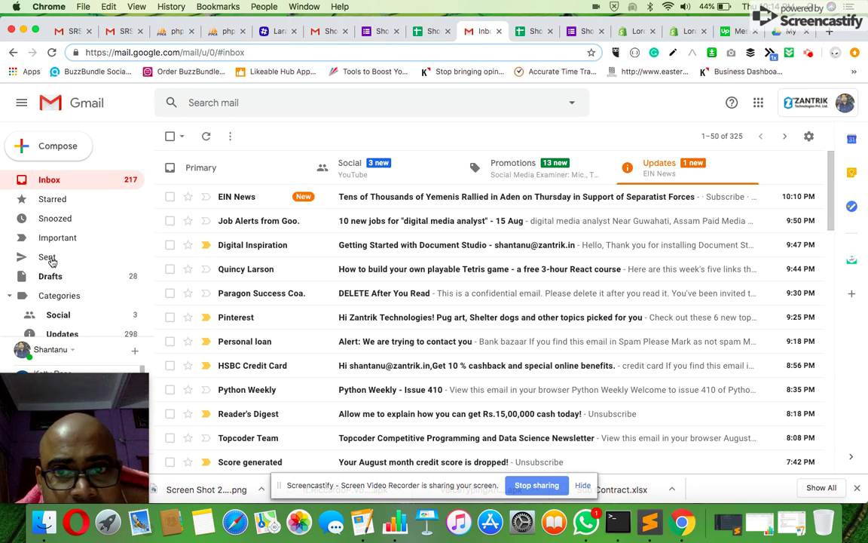
pyautogui.click(50, 258)
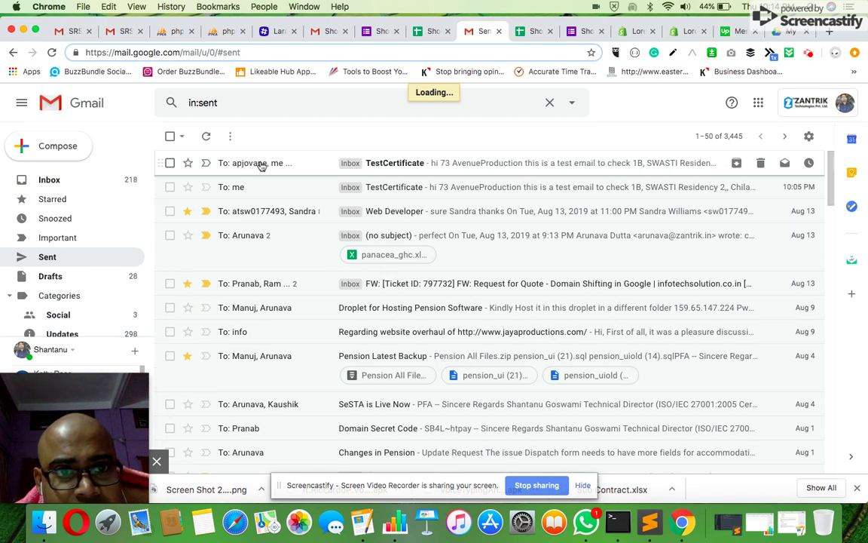
pyautogui.click(256, 164)
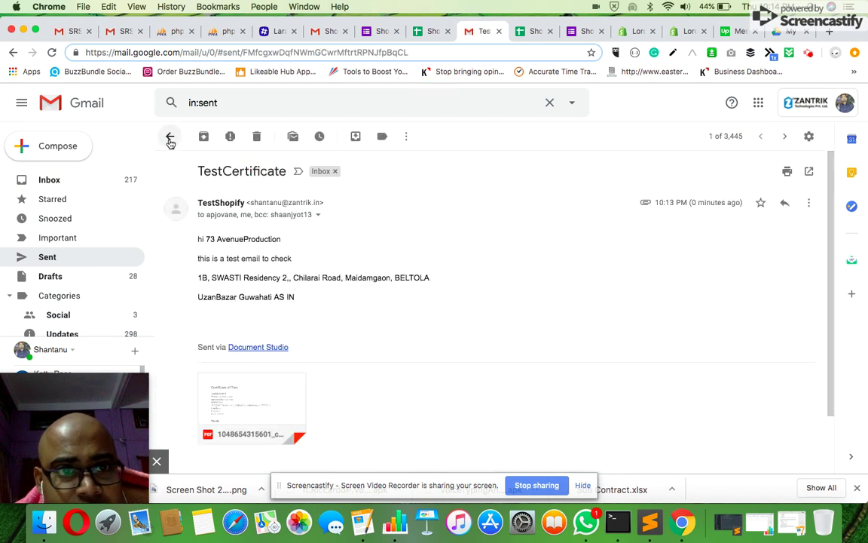
pyautogui.doubleClick(236, 238)
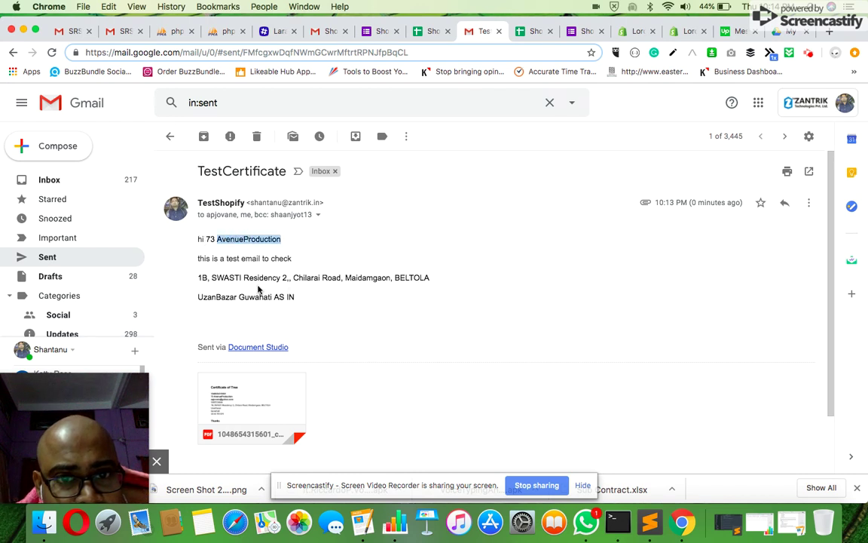
pyautogui.click(248, 401)
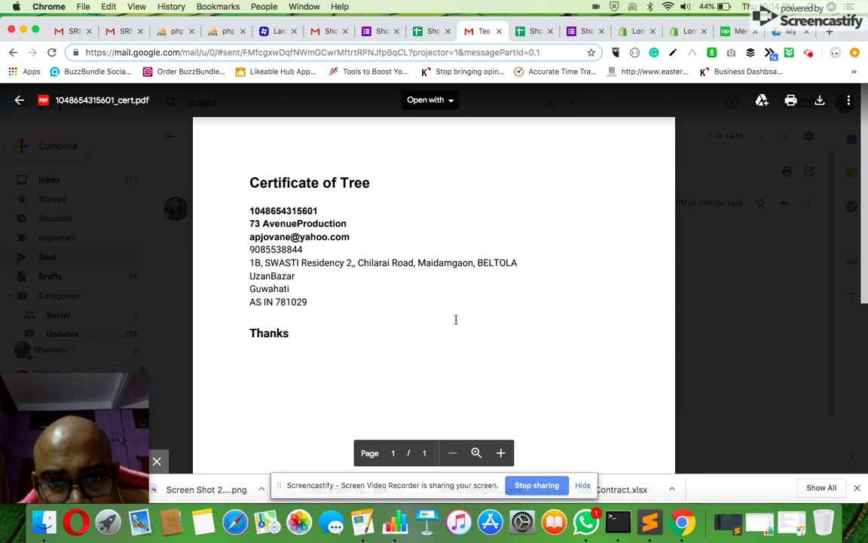
pyautogui.press('Escape')
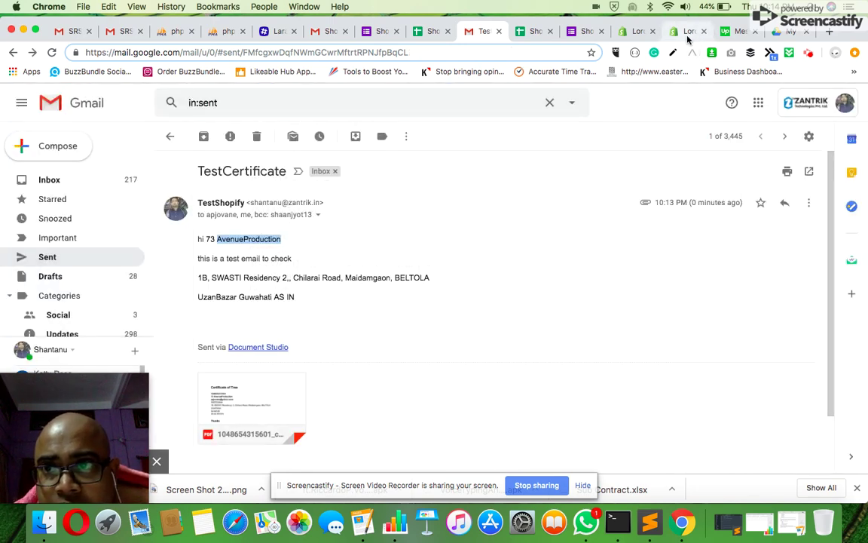
# Switch to Google Drive and preview the certificate PDF stored in the new order's subfolder of the shopify folder
pyautogui.click(786, 33)
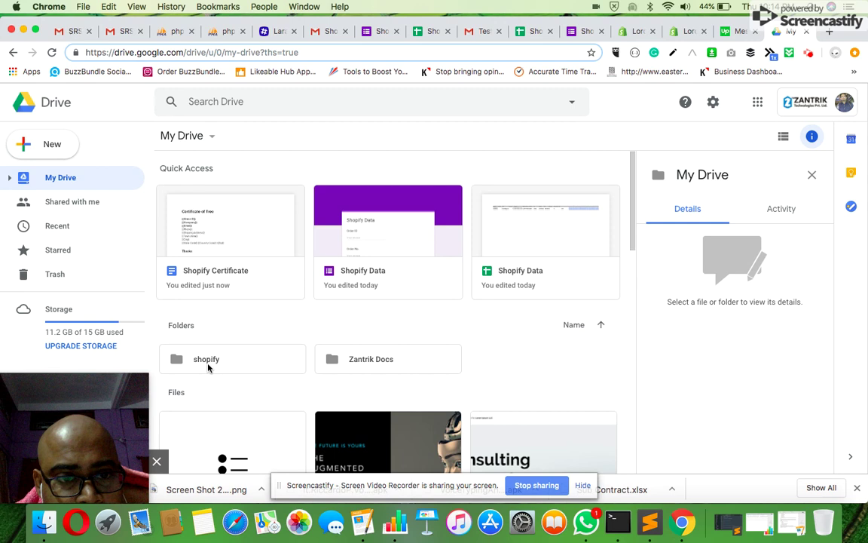
pyautogui.click(209, 367)
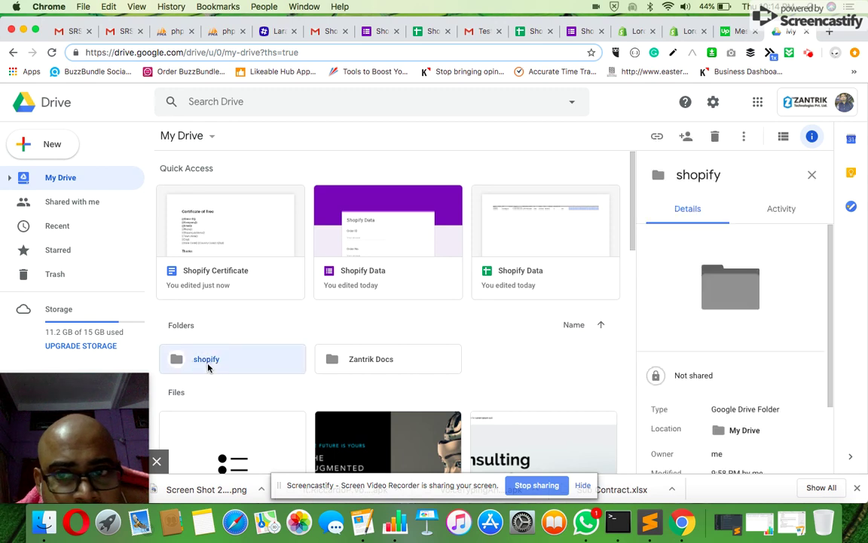
pyautogui.doubleClick(209, 367)
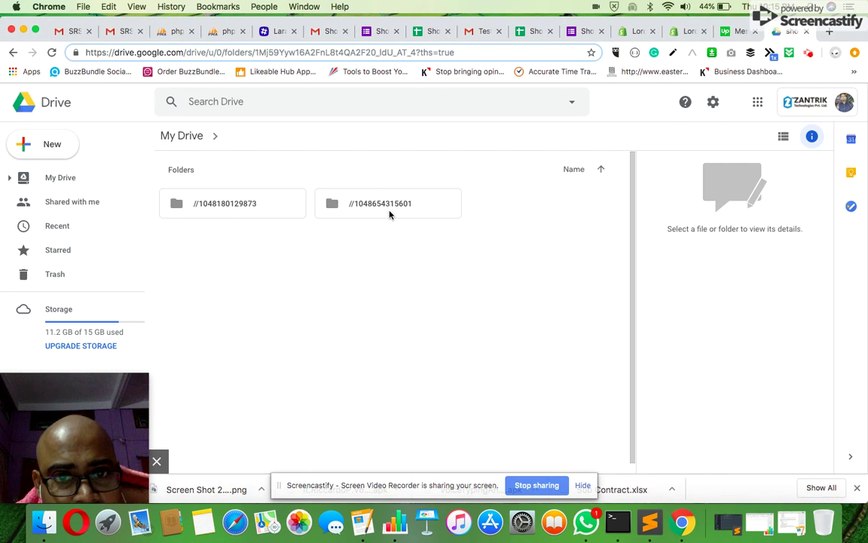
pyautogui.doubleClick(380, 214)
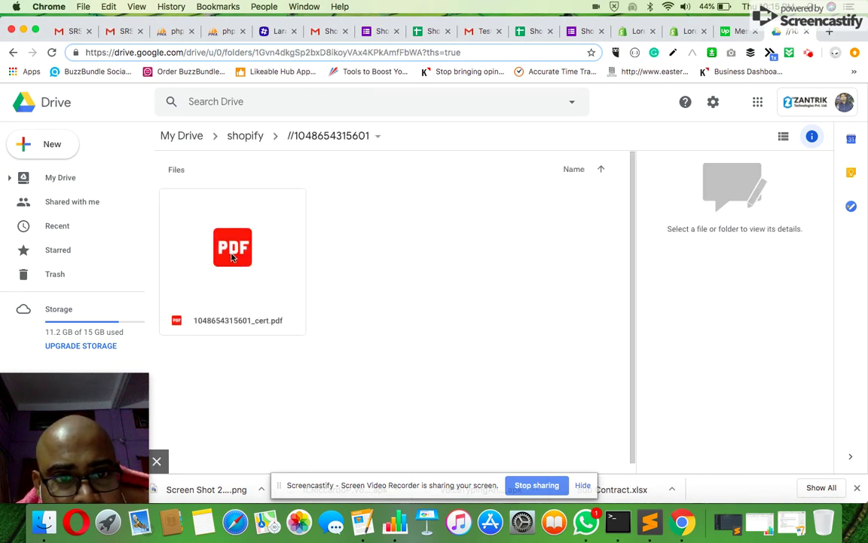
pyautogui.doubleClick(231, 257)
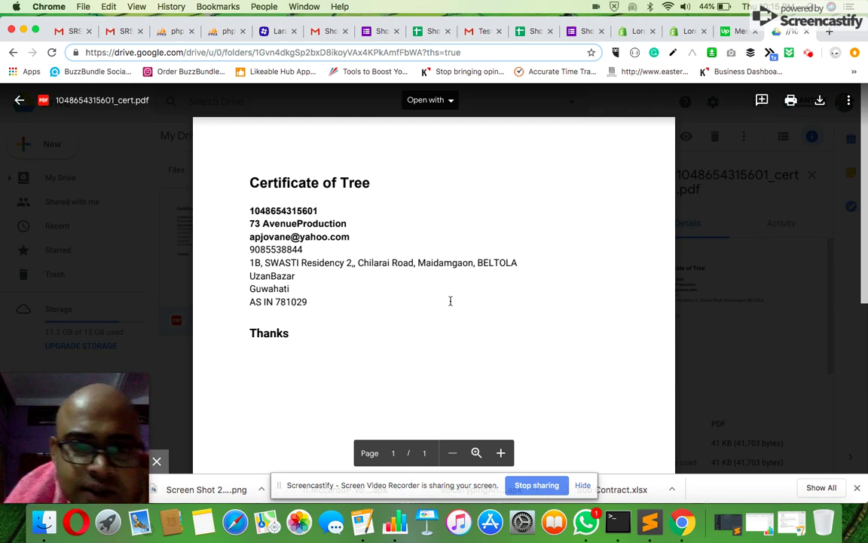
pyautogui.click(789, 215)
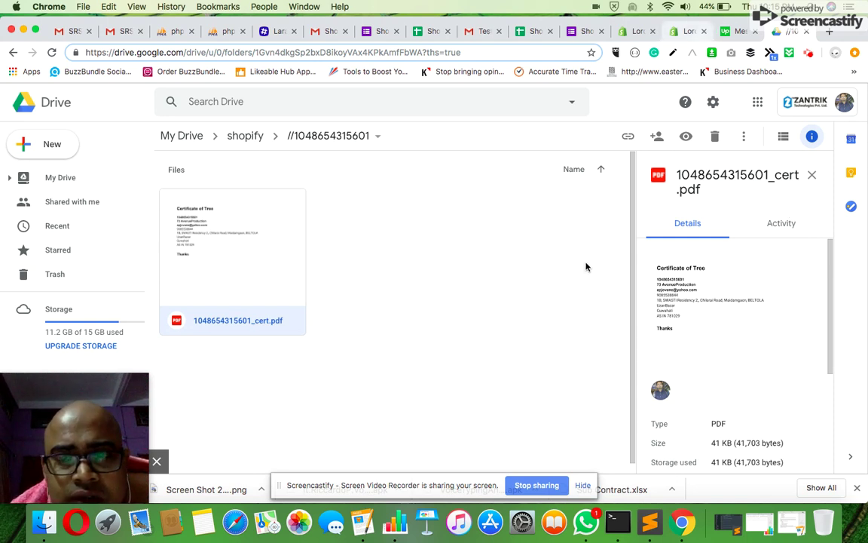
# Switch back to the Shopify Data spreadsheet in Google Sheets
pyautogui.click(481, 34)
pyautogui.click(535, 32)
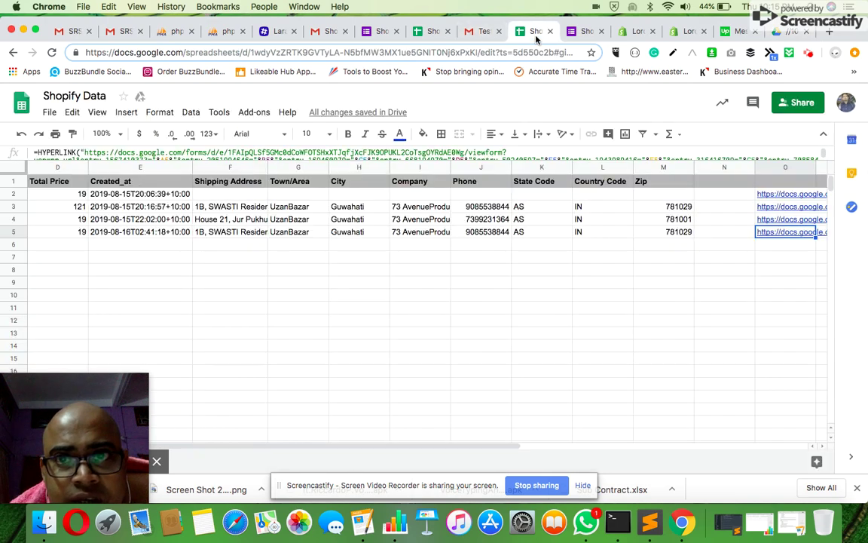